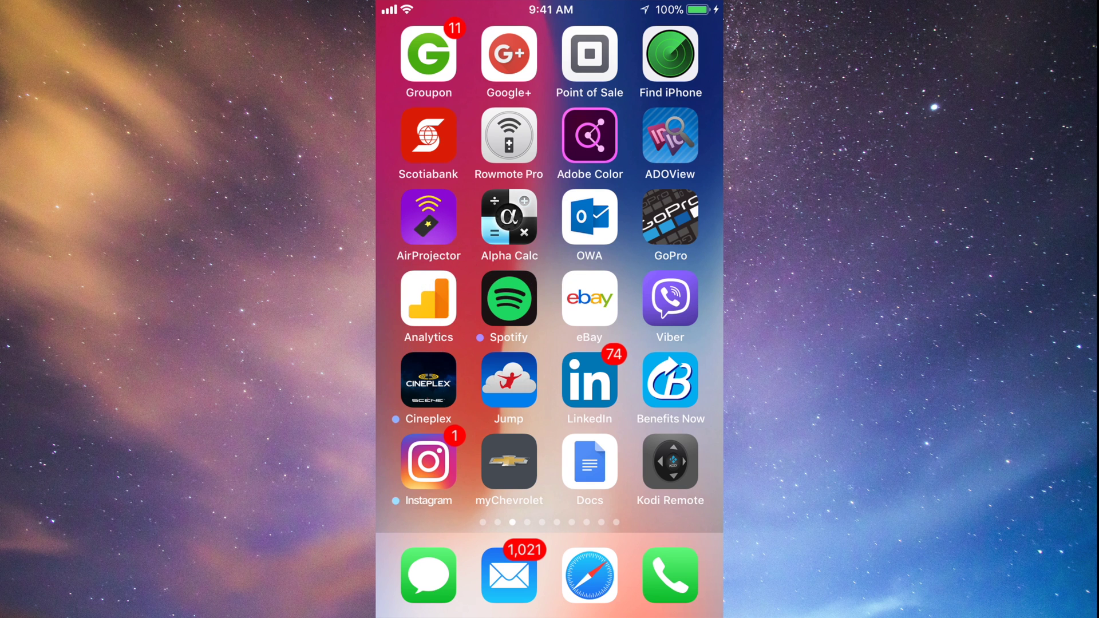
Step: Swipe the Home Screen over to the page holding the Settings app
{"action": "left_click_drag", "start_coordinate": [429, 310], "coordinate": [671, 309]}
Step: Launch the Settings app from the Home Screen
{"action": "left_click", "coordinate": [506, 196]}
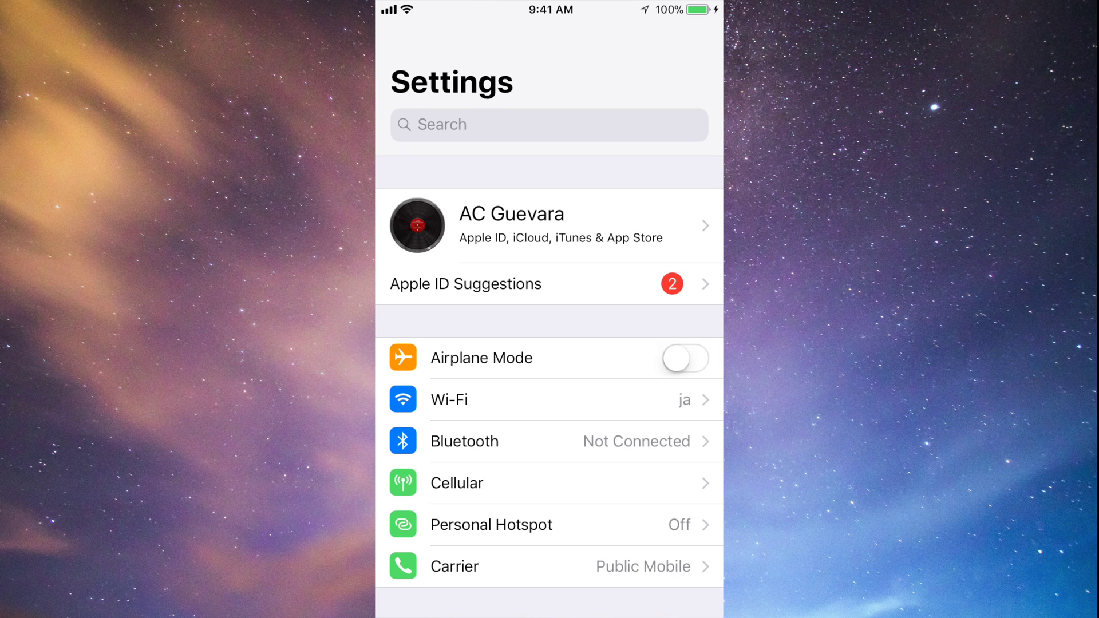
{"action": "scroll", "coordinate": [549, 344], "scroll_direction": "up", "scroll_amount": 2}
{"action": "scroll", "coordinate": [550, 345], "scroll_direction": "up", "scroll_amount": 2}
{"action": "scroll", "coordinate": [551, 361], "scroll_direction": "down", "scroll_amount": 2}
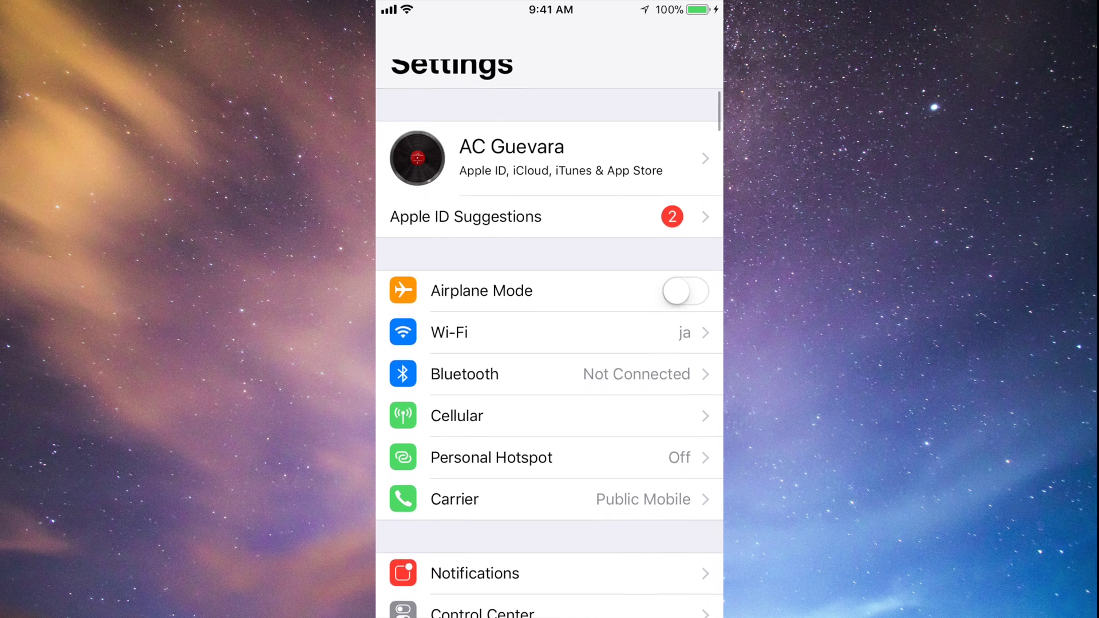
{"action": "scroll", "coordinate": [551, 361], "scroll_direction": "down", "scroll_amount": 2}
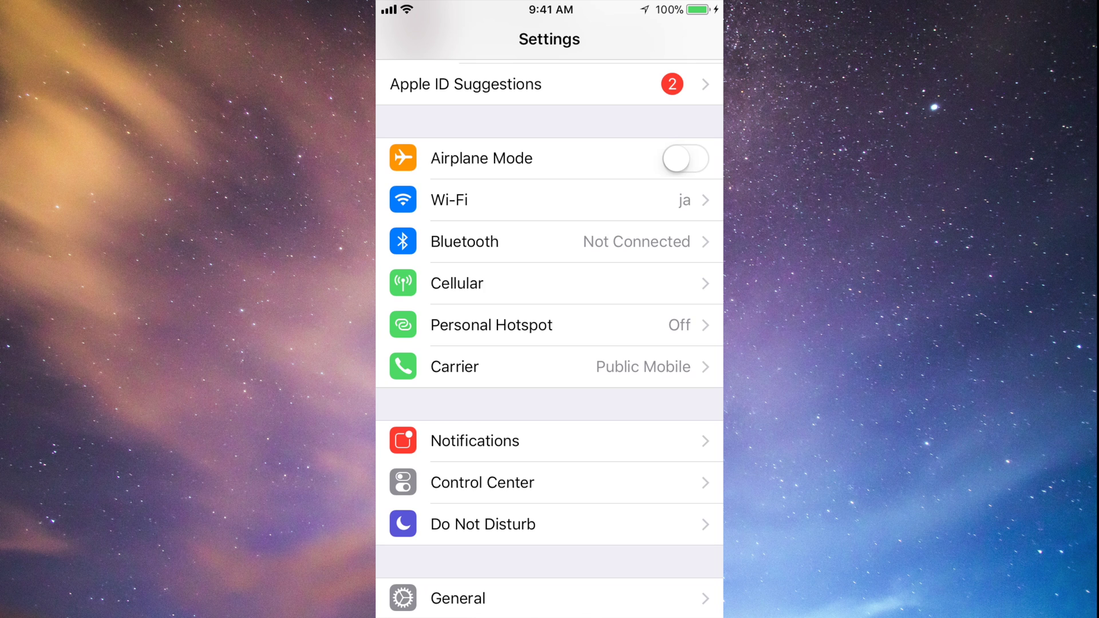
{"action": "scroll", "coordinate": [549, 361], "scroll_direction": "down", "scroll_amount": 3}
{"action": "scroll", "coordinate": [549, 360], "scroll_direction": "down", "scroll_amount": 3}
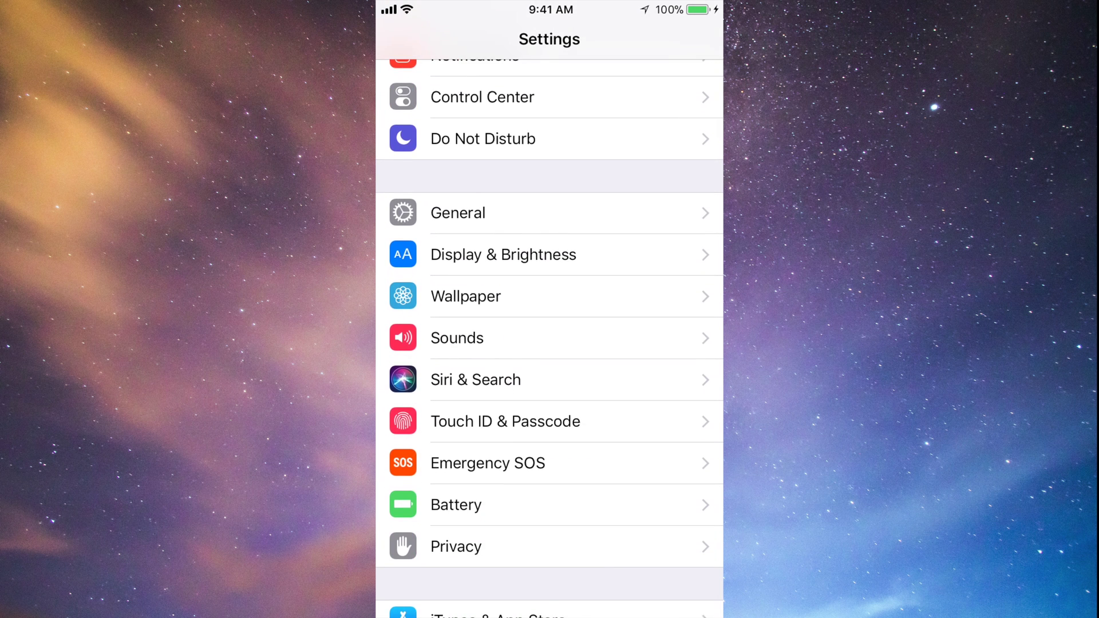
{"action": "scroll", "coordinate": [550, 338], "scroll_direction": "down", "scroll_amount": 1}
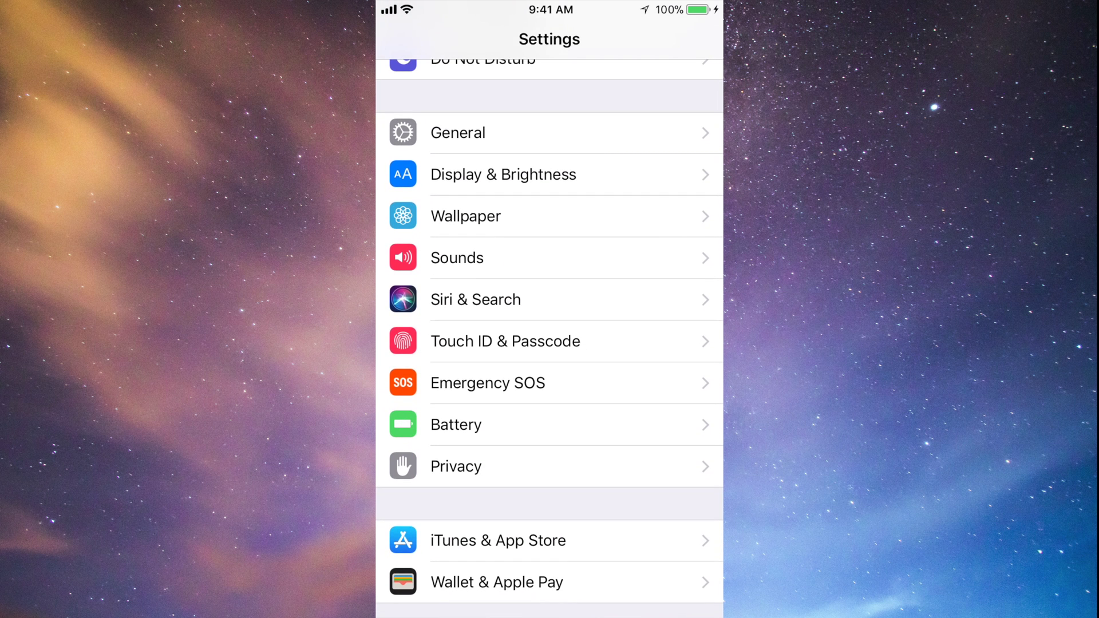
Step: Go to General > Software Update to check for the iOS 11.2.6 update
{"action": "left_click", "coordinate": [458, 133]}
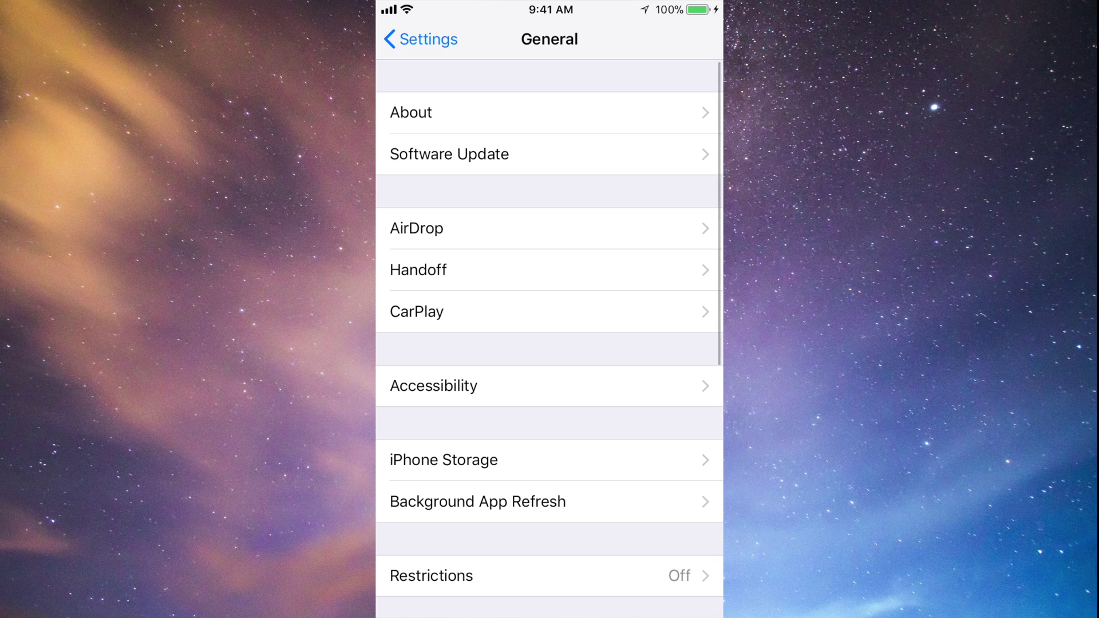
{"action": "left_click", "coordinate": [449, 154]}
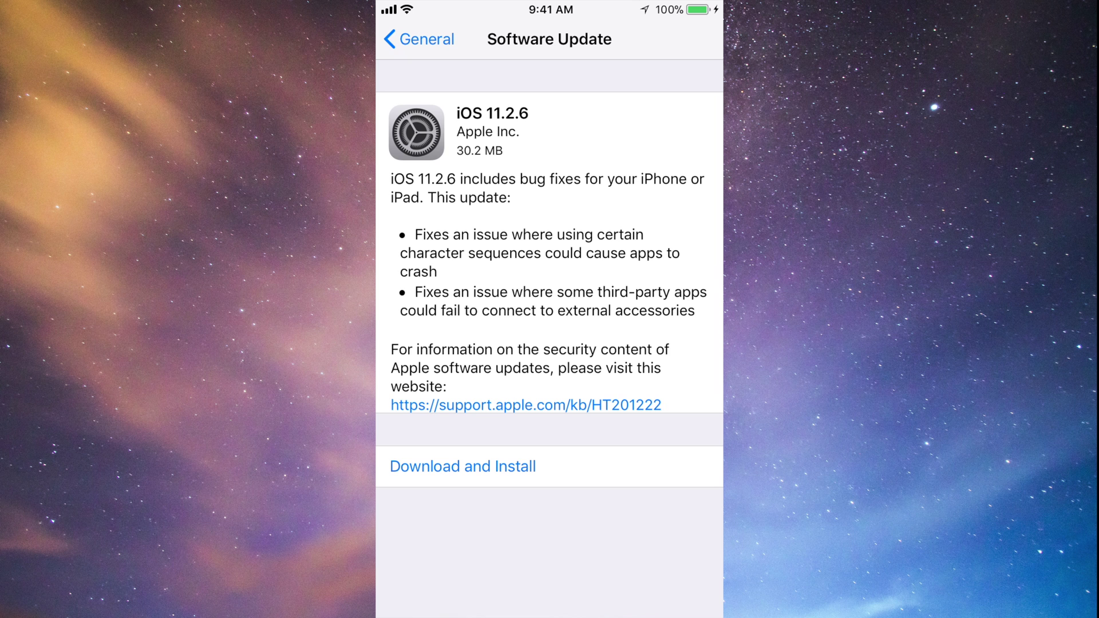
{"action": "scroll", "coordinate": [549, 280], "scroll_direction": "down", "scroll_amount": 1}
Step: Request Download and Install for iOS 11.2.6, bringing up the passcode prompt
{"action": "left_click", "coordinate": [463, 467]}
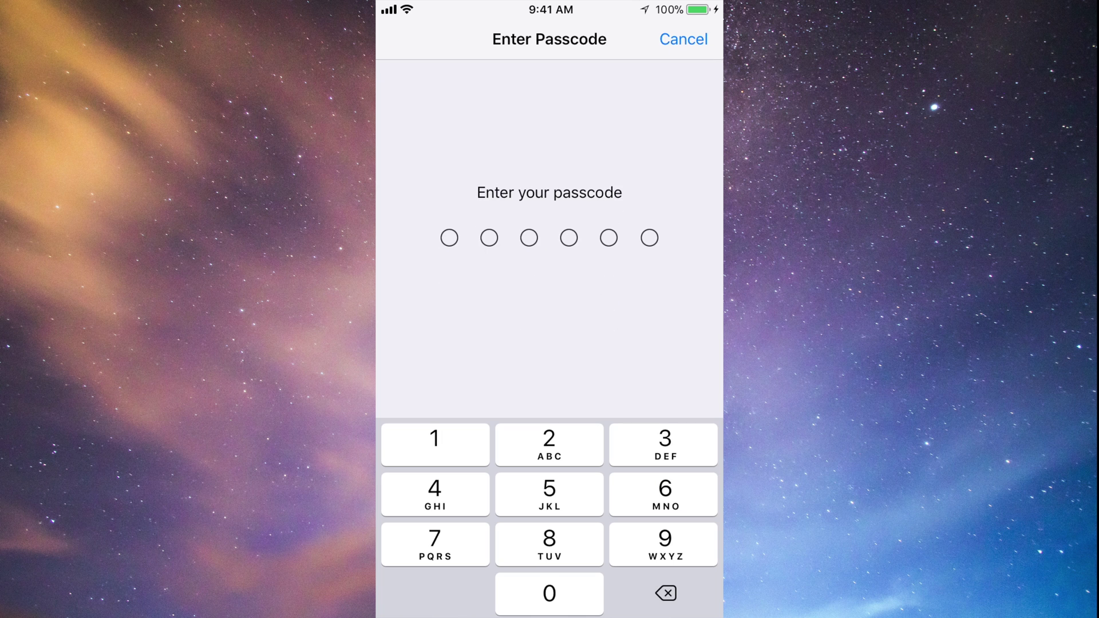